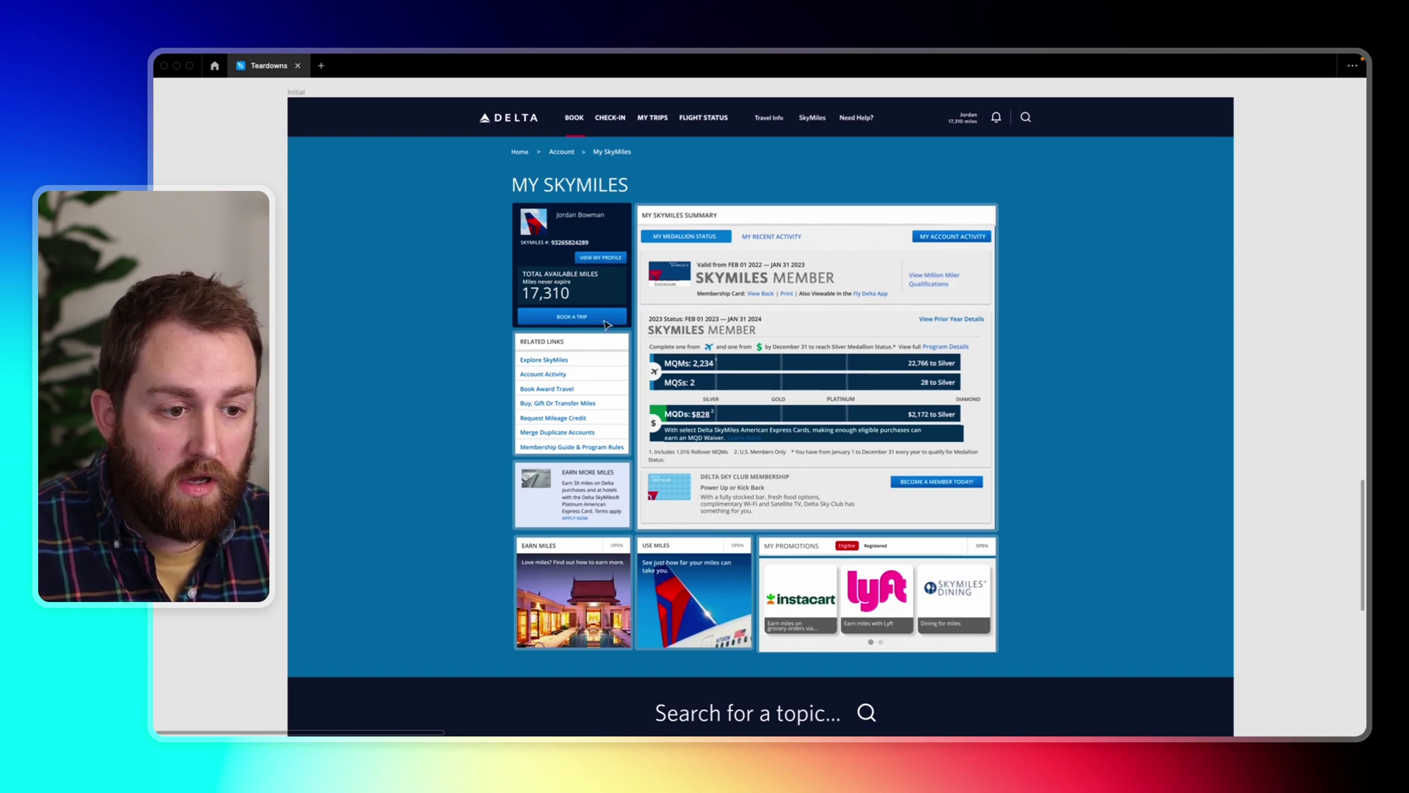
pyautogui.scroll(3, 800, 316)
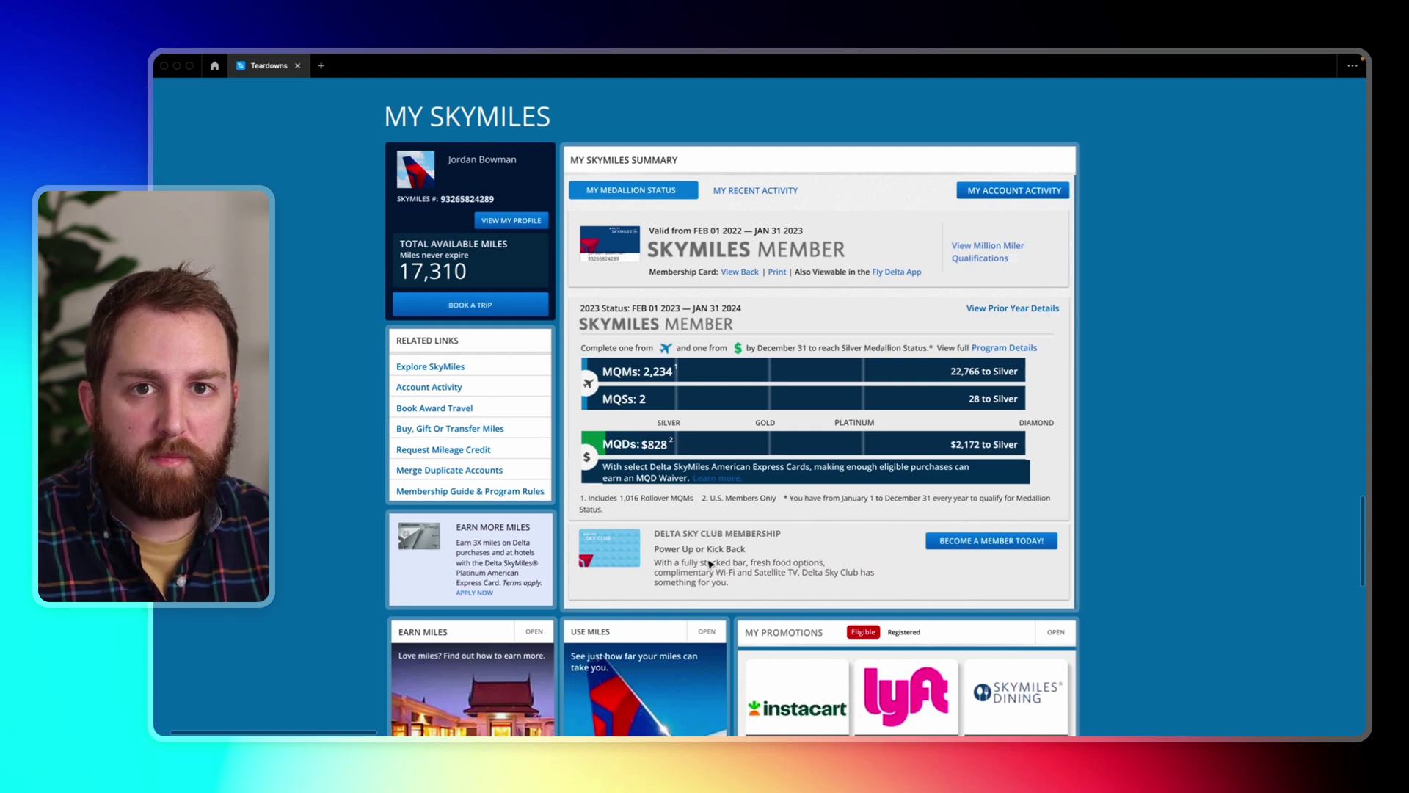
# Zoom in on the My SkyMiles Summary panel and its medallion status bars, then zoom back out.
pyautogui.hotkey('ctrl', '+')
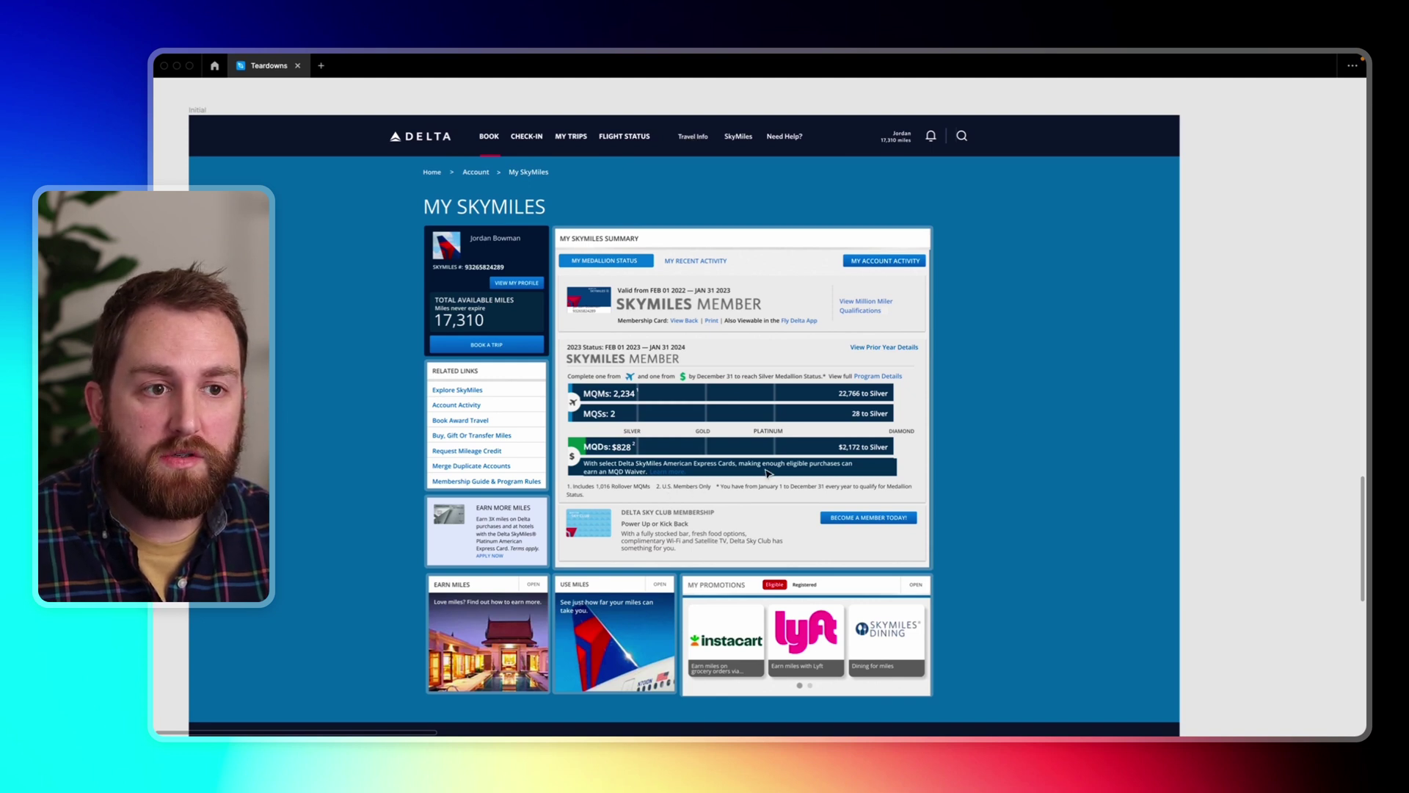
pyautogui.hscroll(-2, 1032, 399)
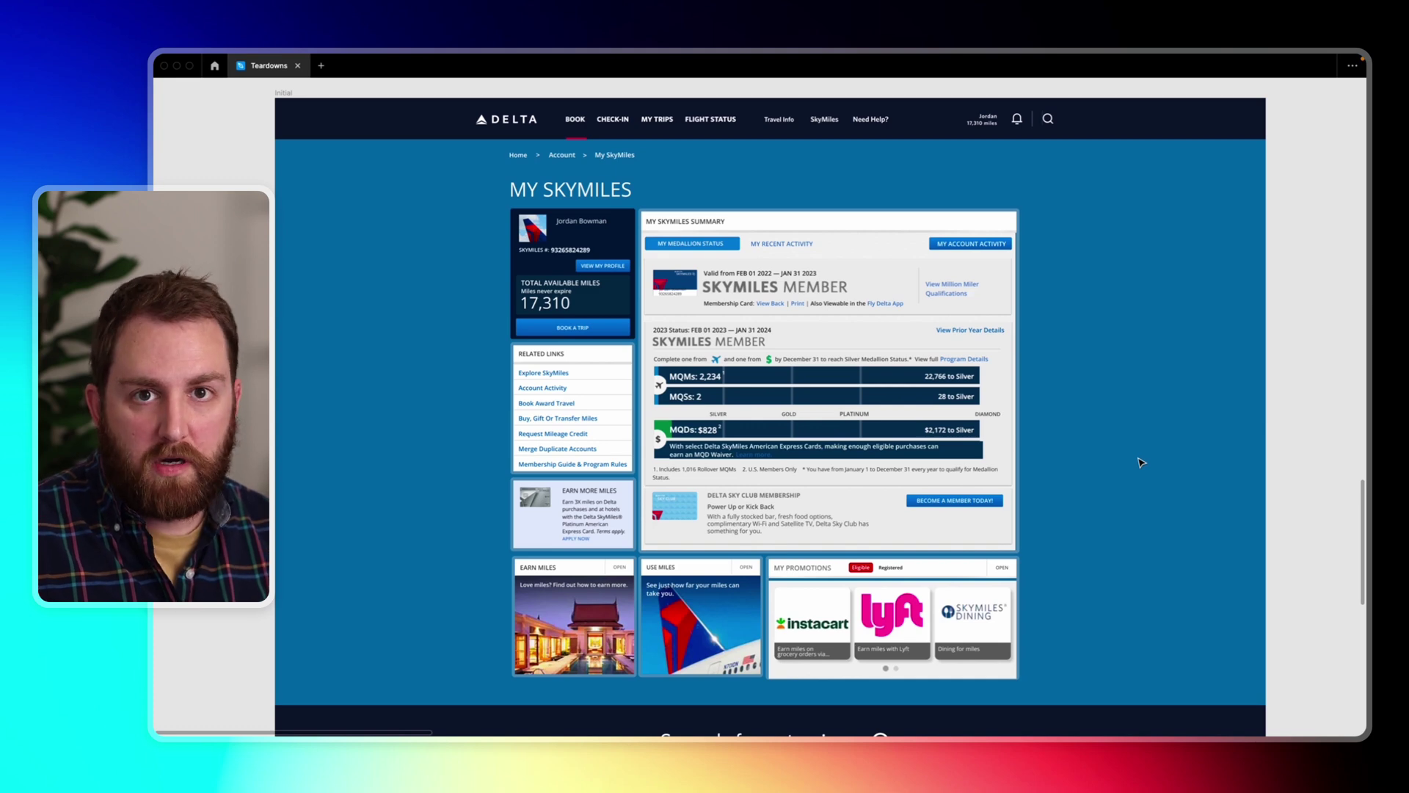
pyautogui.scroll(5, 674, 443)
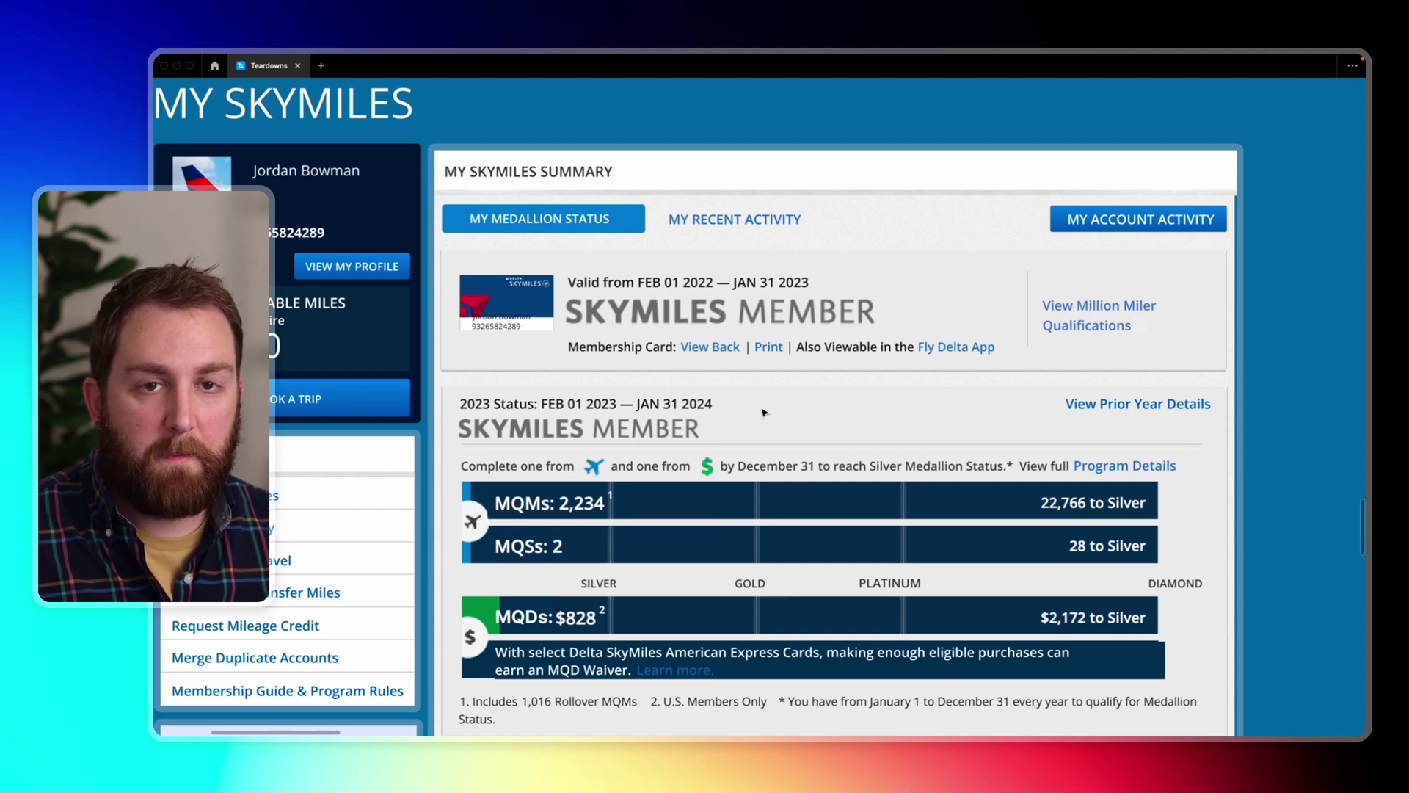
pyautogui.hotkey('ctrl', '-')
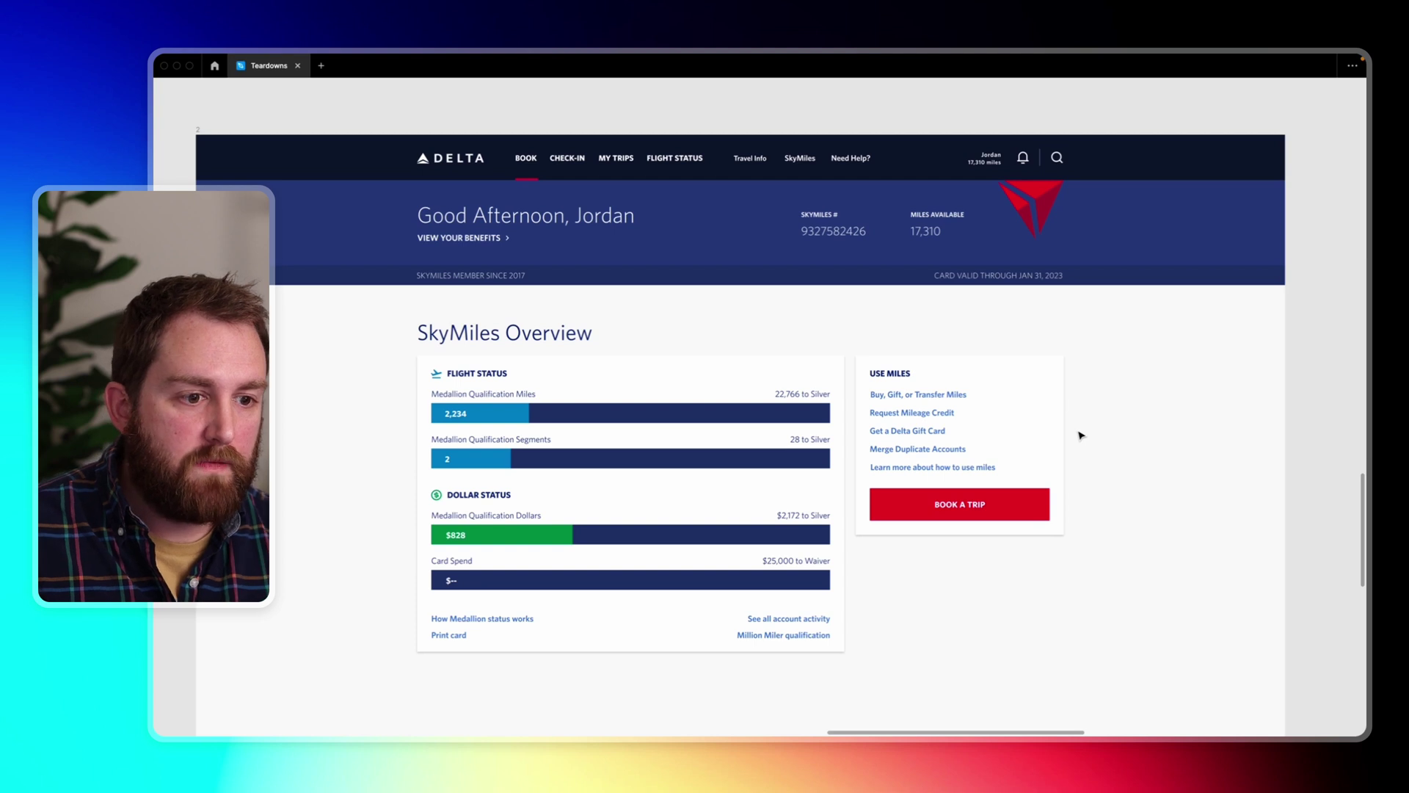
# Zoom out to reveal the Make Your Miles Go Farther promotions below the overview.
pyautogui.hotkey('ctrl', '-')
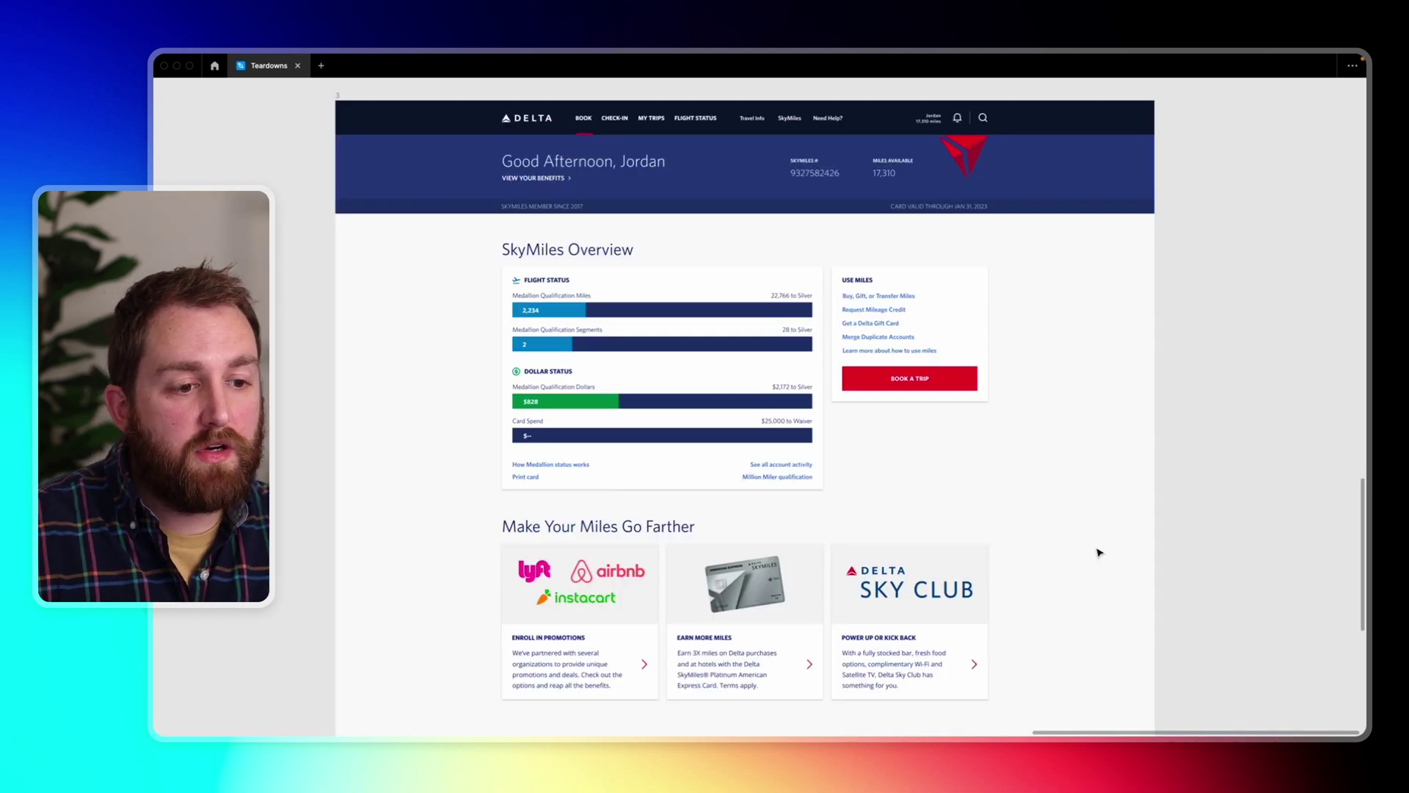